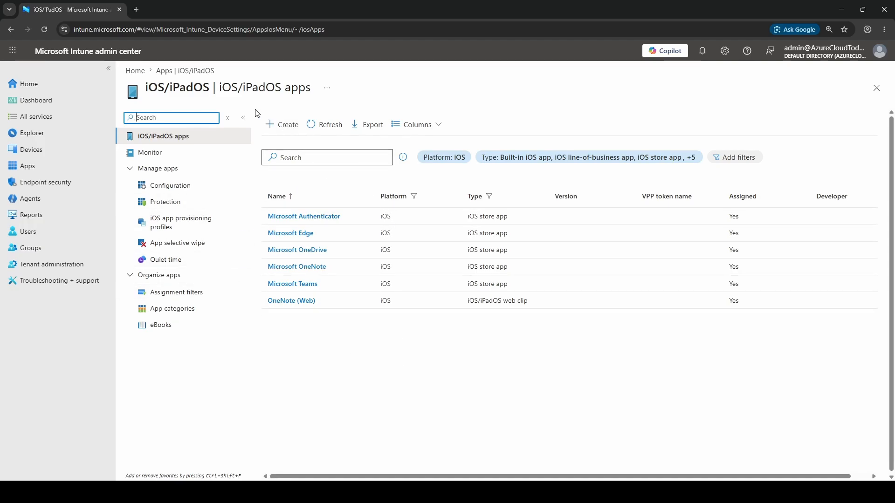
# Start creating a new iOS/iPadOS app with the app type iOS store app.
pyautogui.click(285, 127)
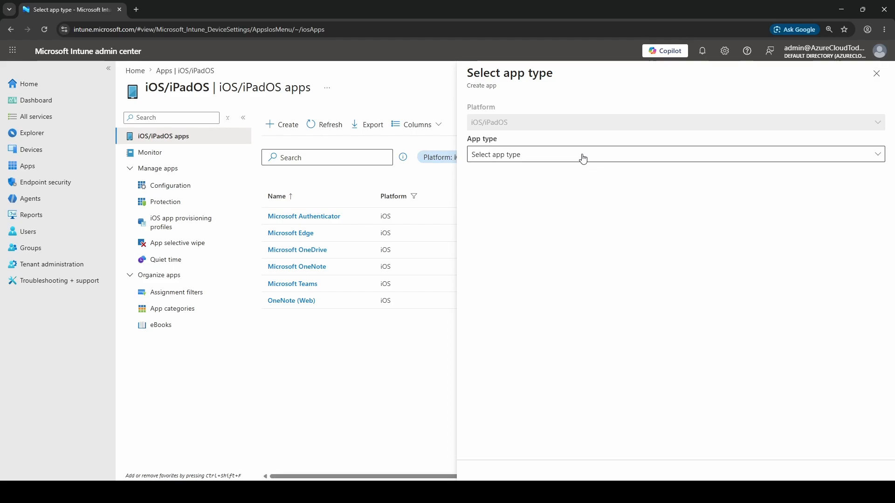
pyautogui.click(559, 158)
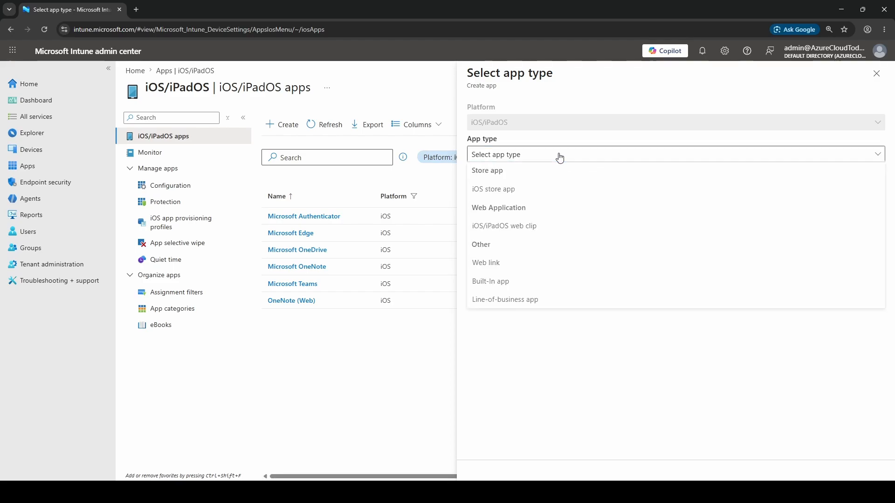
pyautogui.click(537, 192)
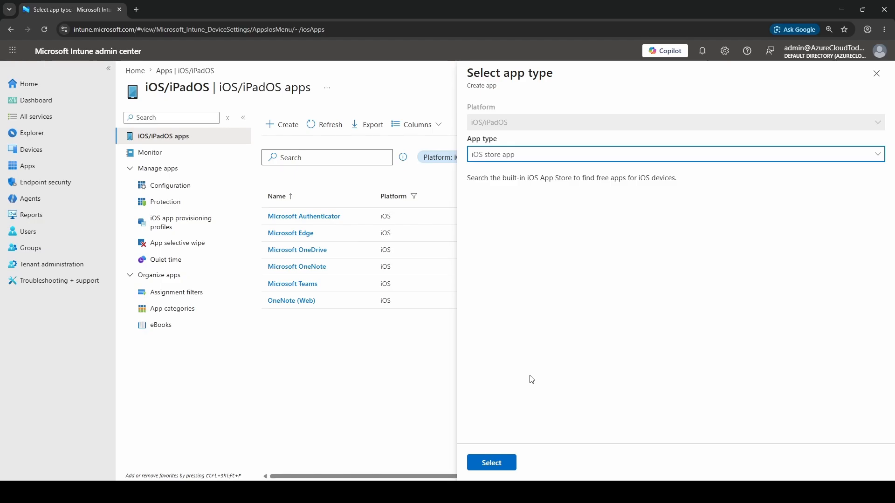
pyautogui.click(490, 463)
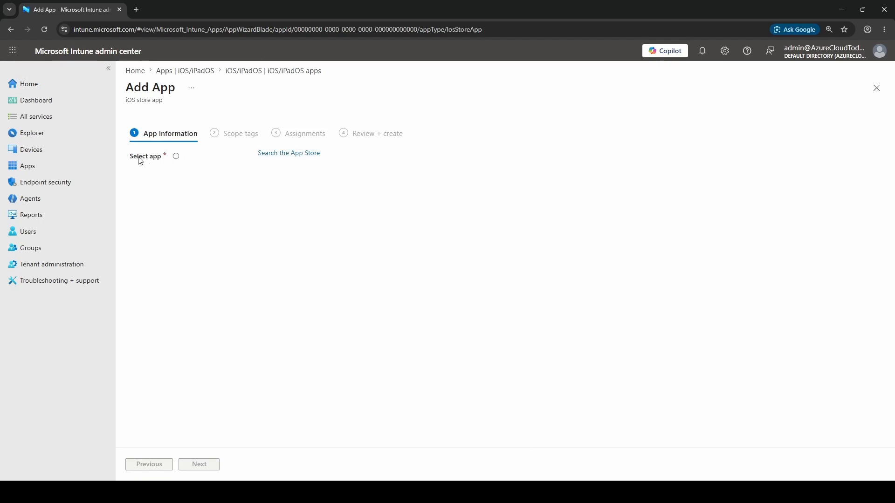
# Open the App Store search for the new app and set the store country to Ireland.
pyautogui.click(297, 154)
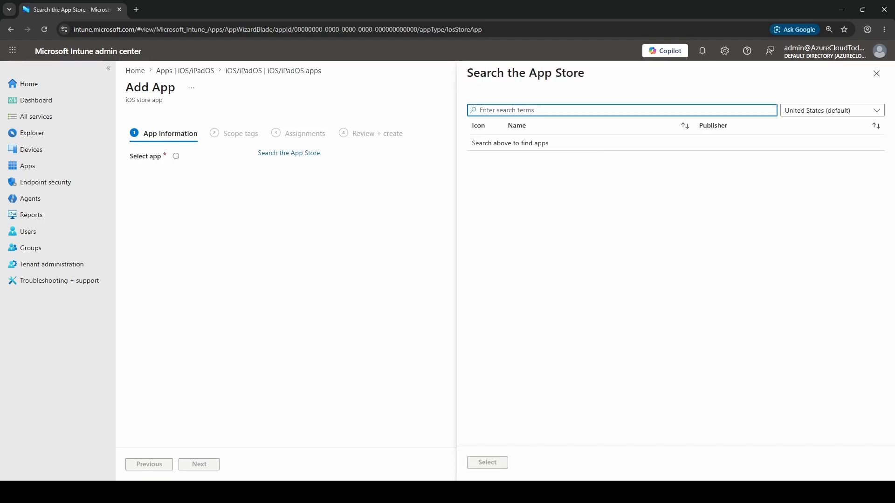
pyautogui.click(839, 113)
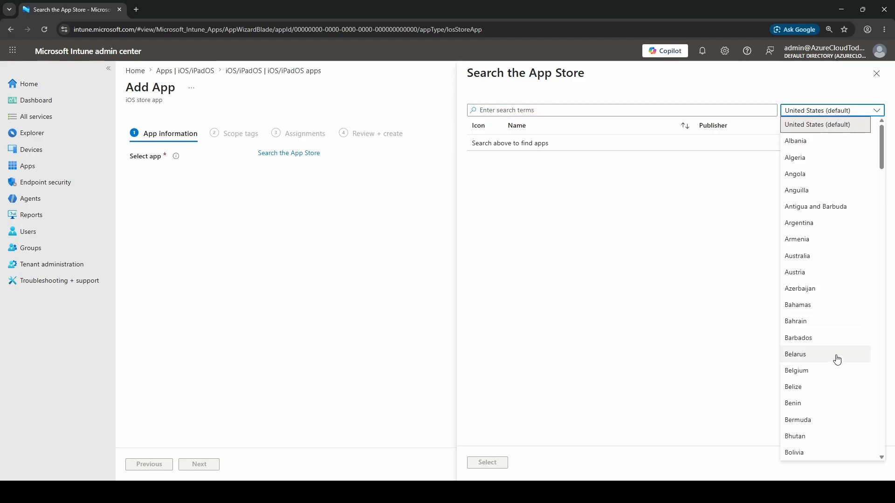
pyautogui.scroll(-14, 833, 356)
pyautogui.scroll(-3, 833, 356)
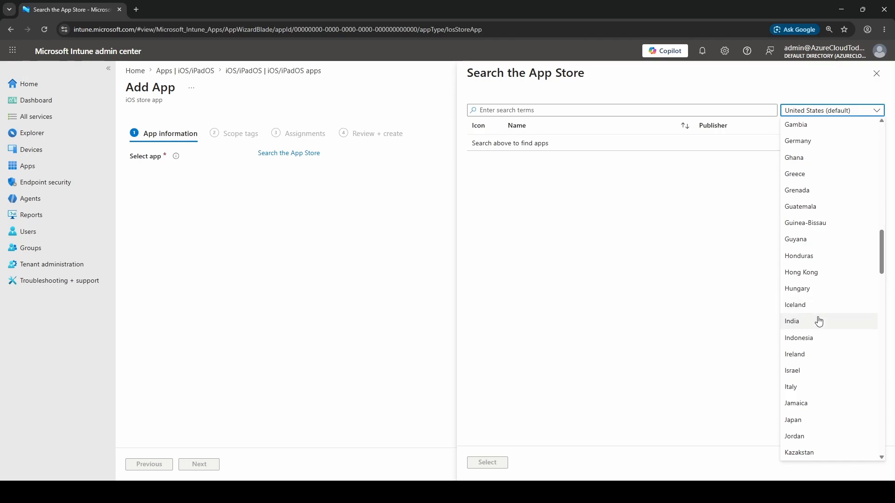
pyautogui.click(815, 354)
# Search the App Store for "outlook" and select Microsoft Outlook as the app to add.
pyautogui.click(576, 113)
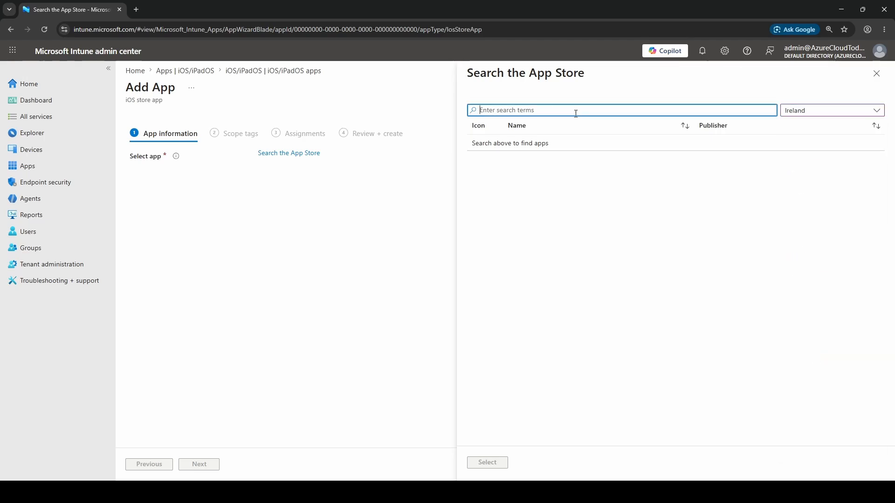
pyautogui.write('outlook')
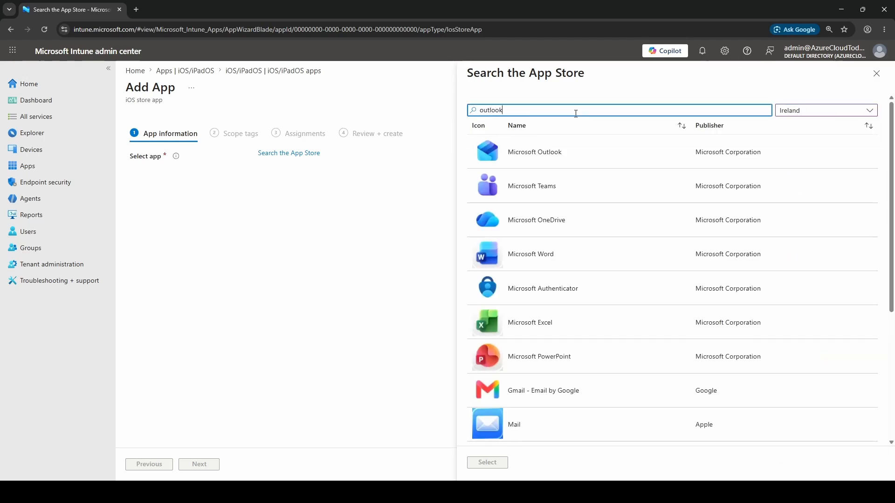
pyautogui.click(532, 159)
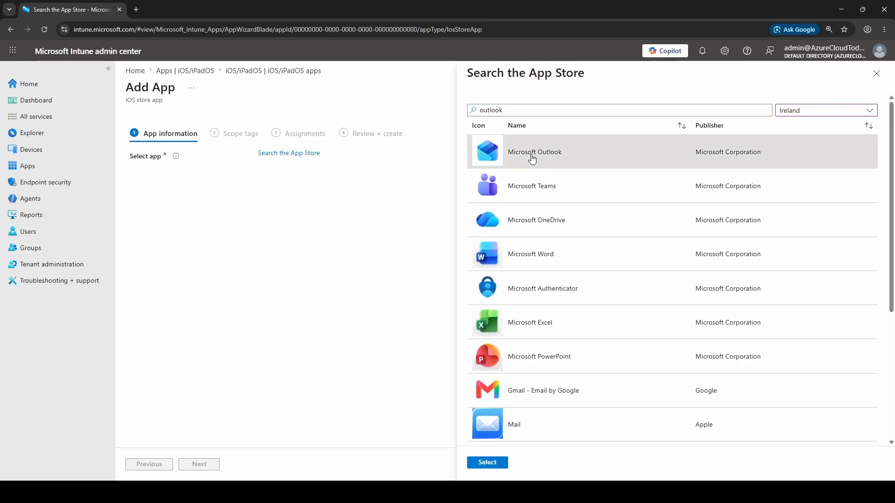
pyautogui.click(488, 464)
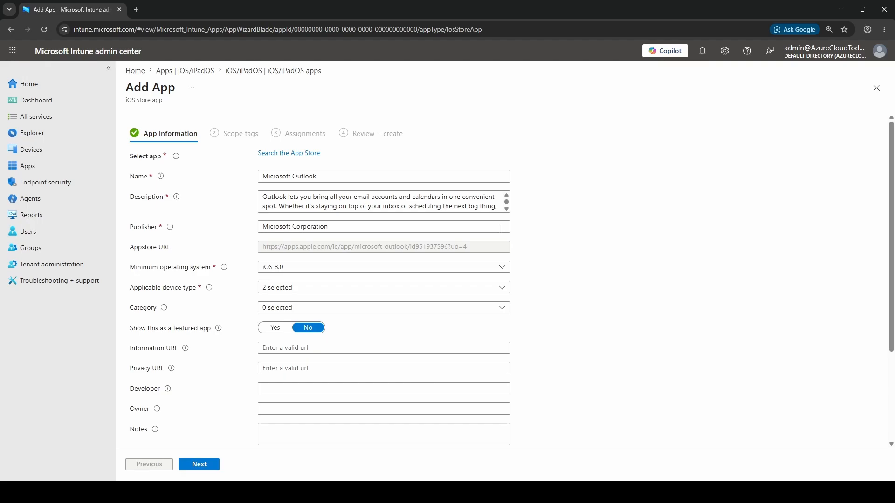
# Set the minimum operating system of the Microsoft Outlook app to iOS 18.0.
pyautogui.click(330, 228)
pyautogui.click(433, 268)
pyautogui.scroll(-1, 396, 373)
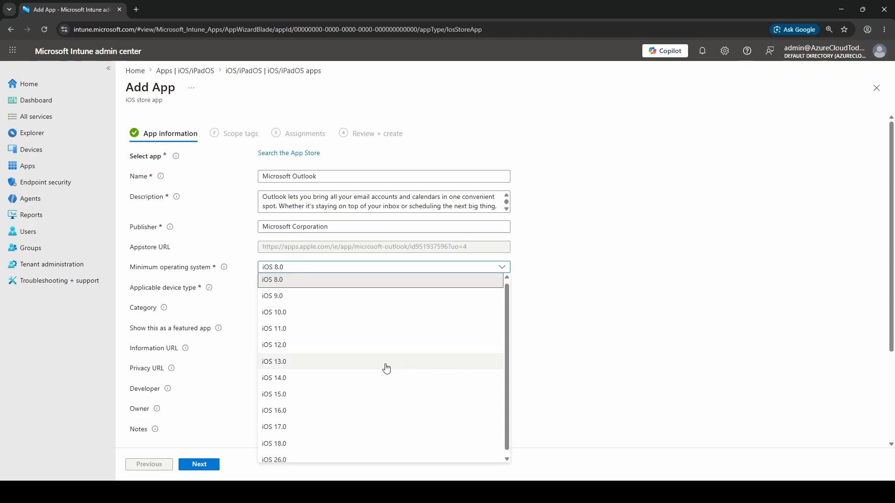
pyautogui.click(308, 441)
# Assign the Productivity category to the Microsoft Outlook app.
pyautogui.scroll(-3, 606, 289)
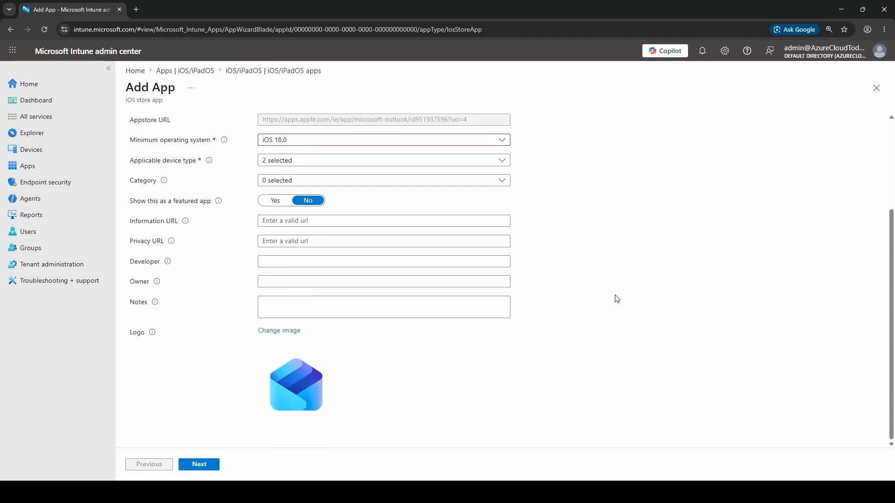
pyautogui.click(309, 180)
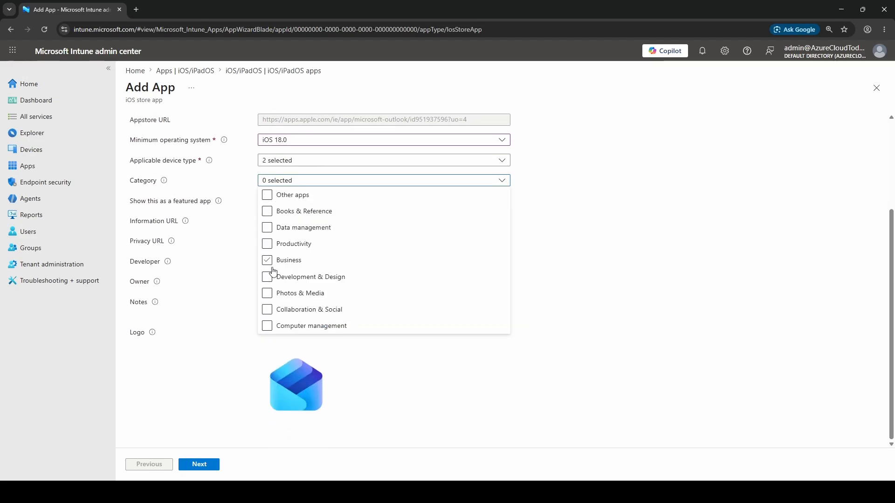
pyautogui.click(266, 246)
pyautogui.click(686, 235)
# Set Outlook to show as a featured app and proceed to the assignments without adding scope tags.
pyautogui.scroll(3, 424, 164)
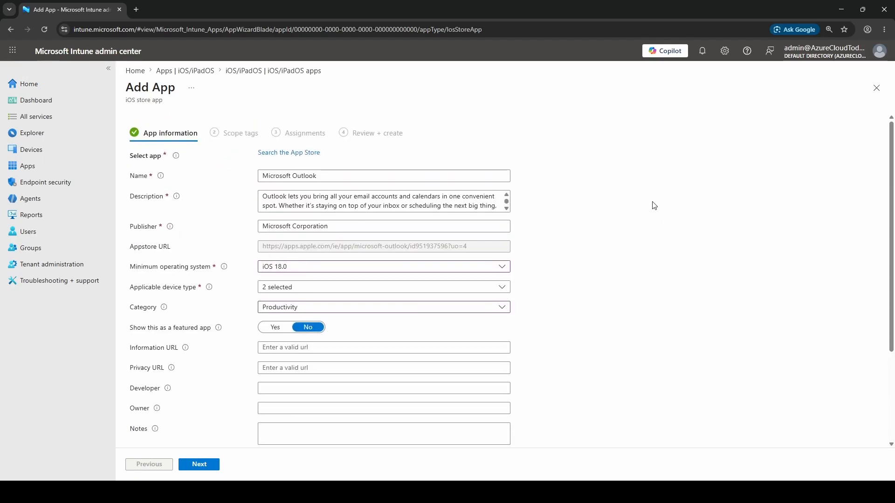
pyautogui.scroll(-3, 652, 204)
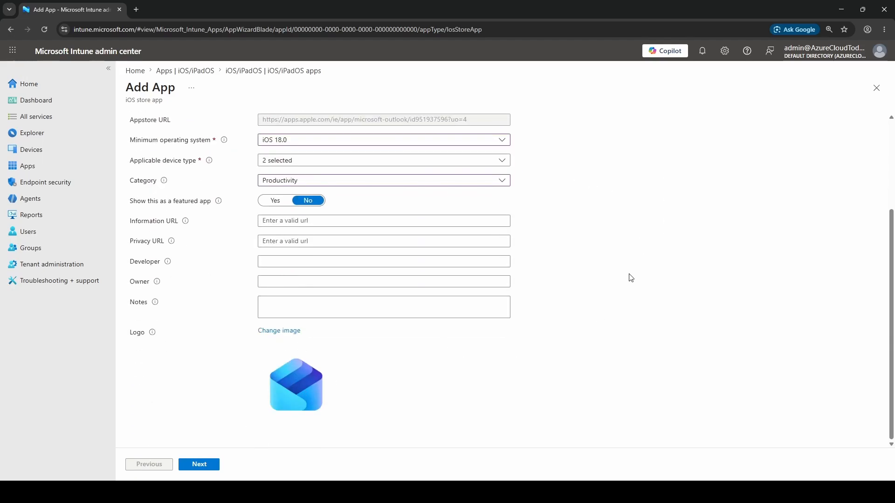
pyautogui.moveTo(135, 205); pyautogui.dragTo(204, 205)
pyautogui.click(271, 203)
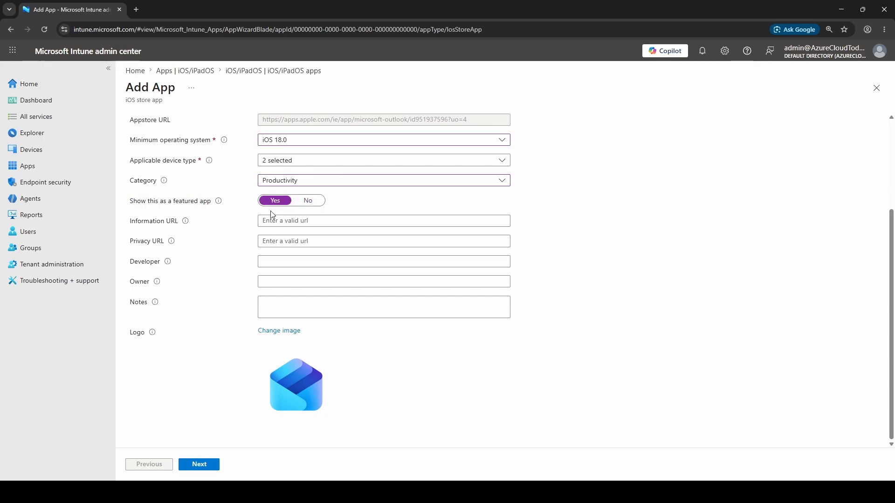
pyautogui.click(200, 467)
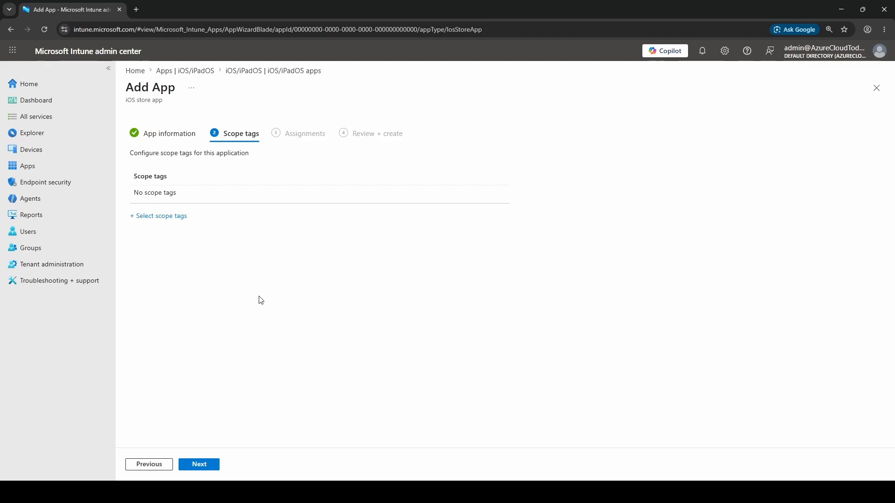
pyautogui.click(199, 465)
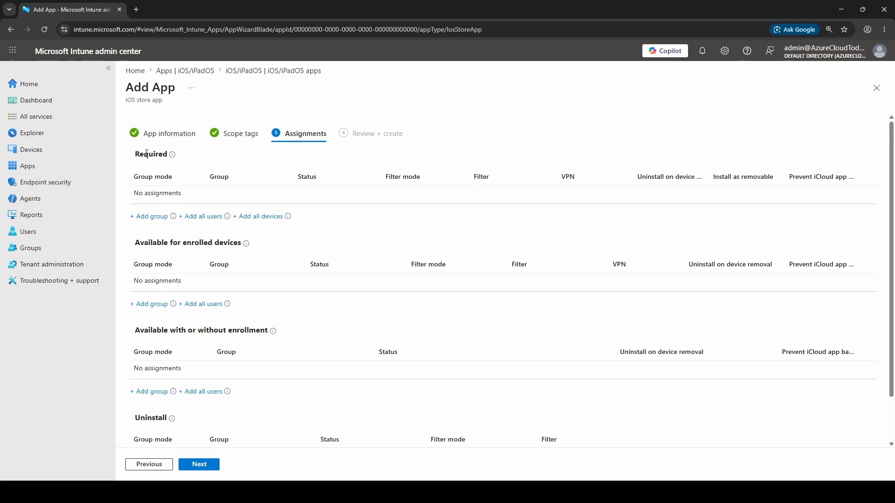
# Add the All iOS Users group to the app's Required assignments.
pyautogui.moveTo(137, 153); pyautogui.dragTo(172, 154)
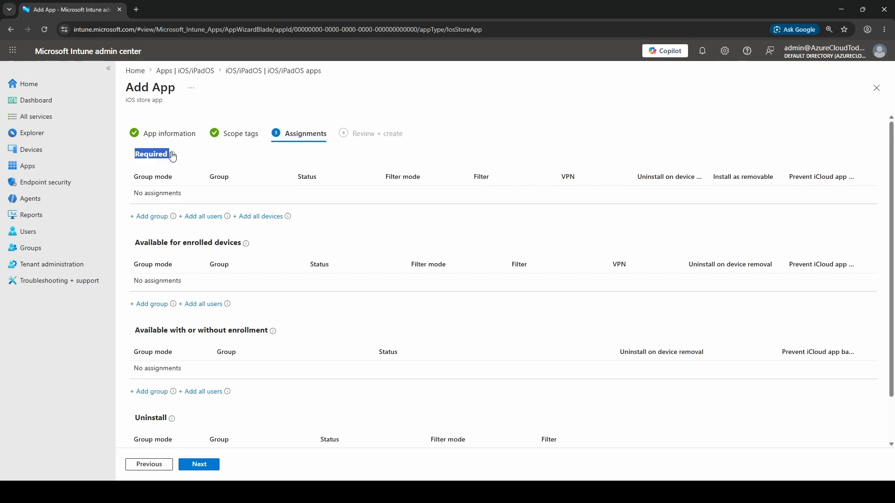
pyautogui.click(223, 154)
pyautogui.click(151, 217)
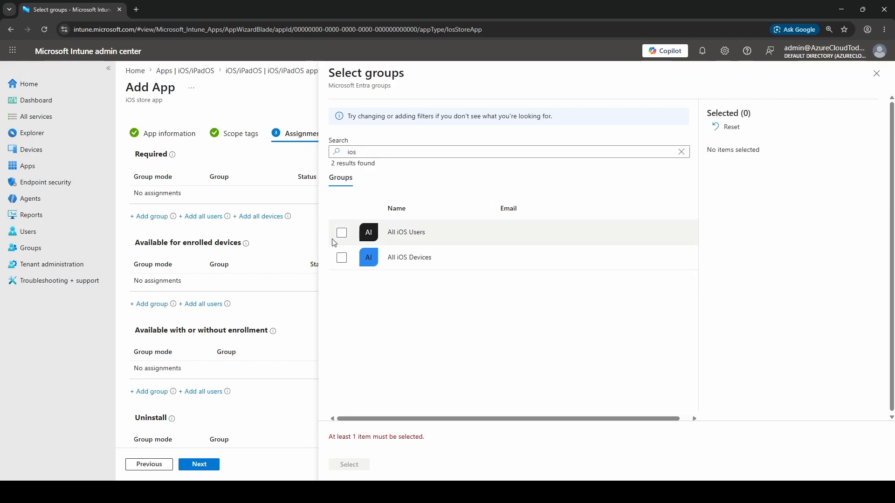
pyautogui.click(342, 232)
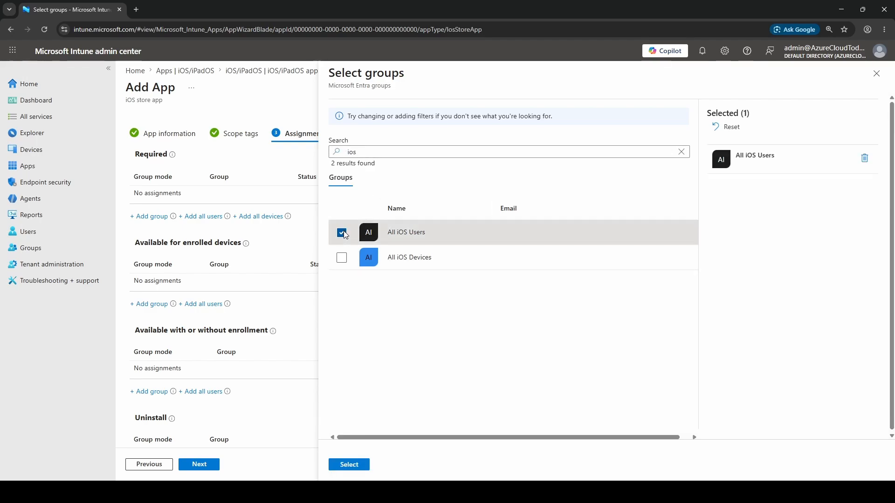
pyautogui.click(349, 464)
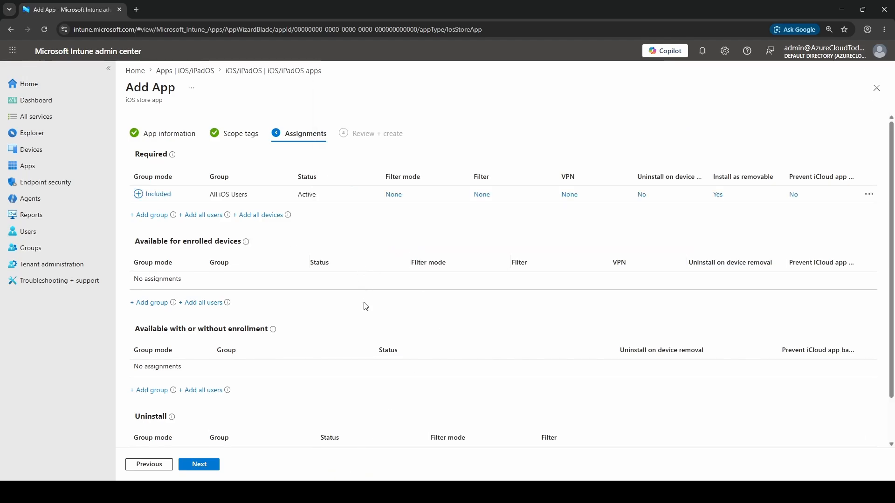
# Proceed to the review, check the group under the Required assignment, and create the Outlook app.
pyautogui.click(202, 466)
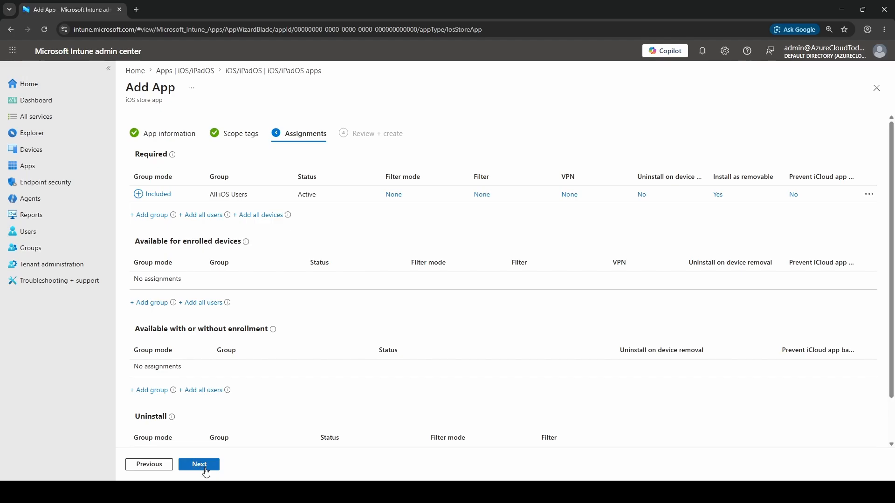
pyautogui.scroll(-5, 339, 306)
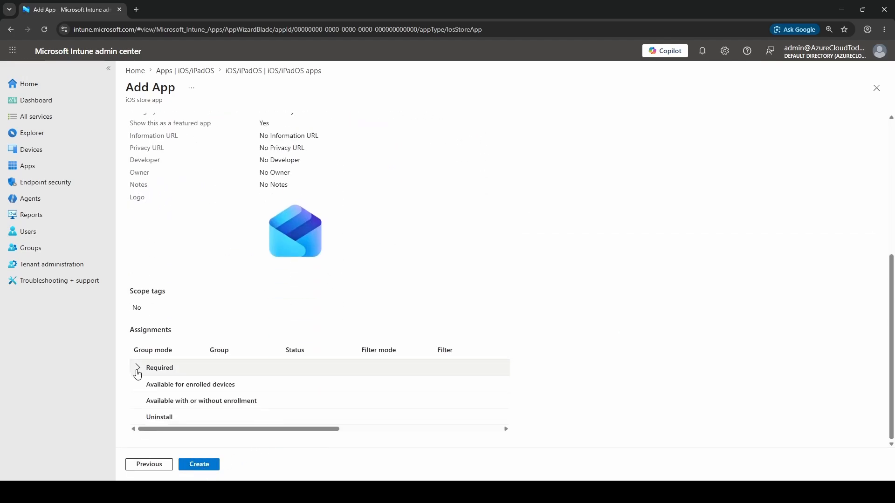
pyautogui.click(138, 368)
pyautogui.scroll(-1, 350, 279)
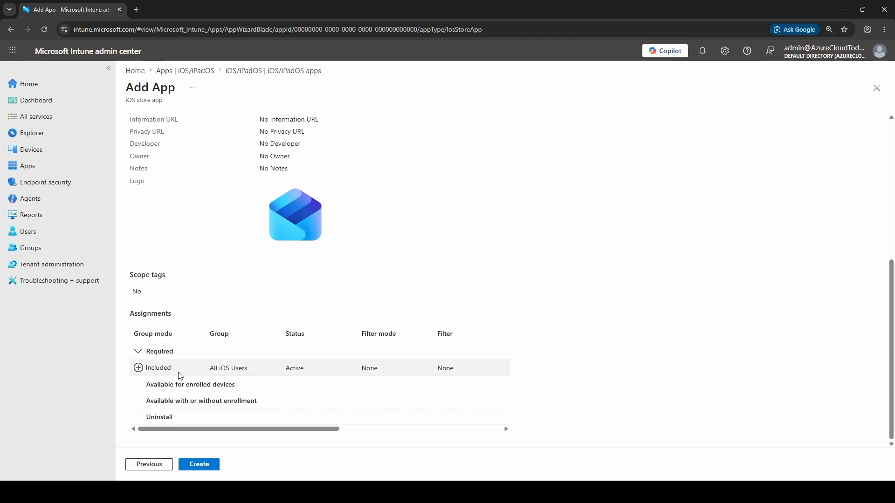
pyautogui.moveTo(209, 368); pyautogui.dragTo(252, 370)
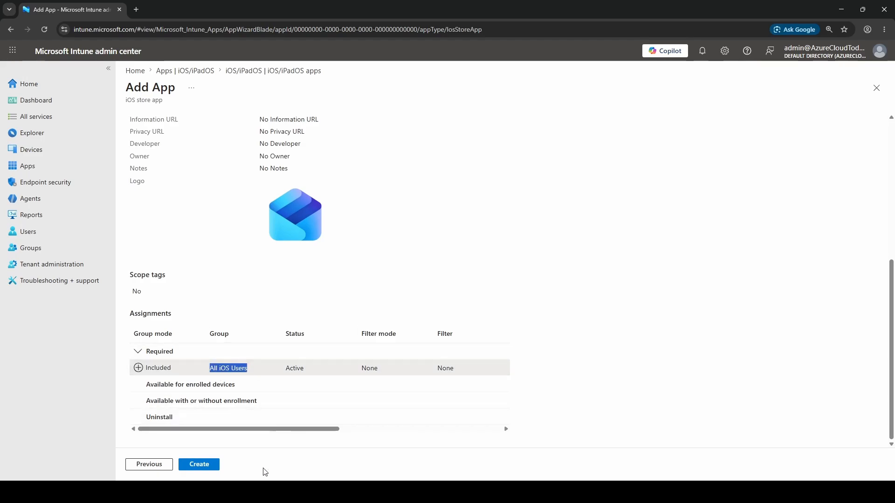
pyautogui.click(203, 467)
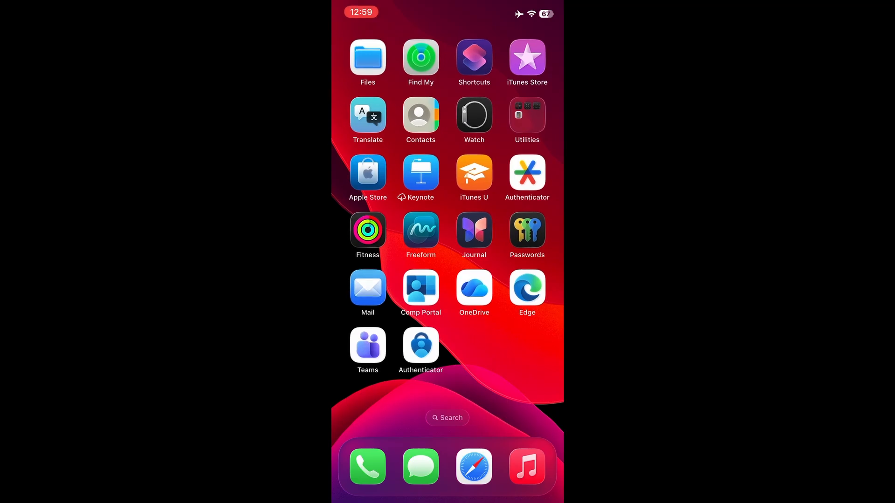
# Switch to Company Portal on the iPhone and run a status check for the enrolled device.
pyautogui.click(421, 287)
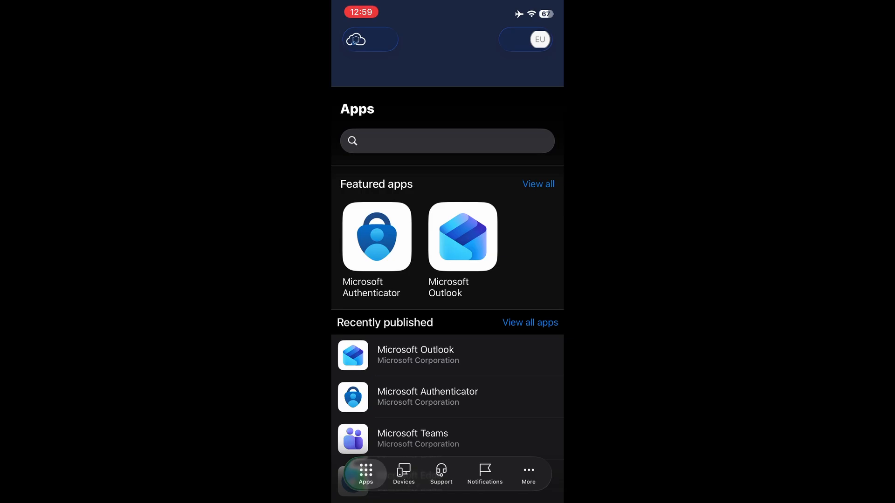
pyautogui.click(404, 474)
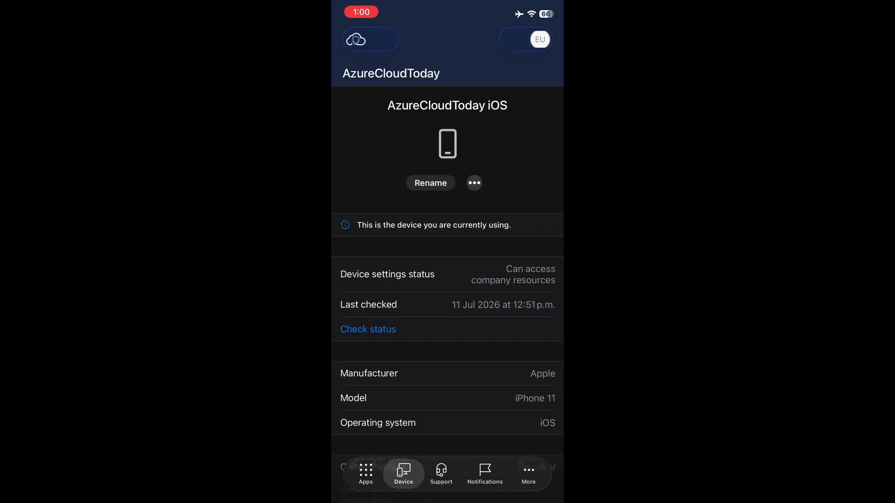
pyautogui.click(474, 183)
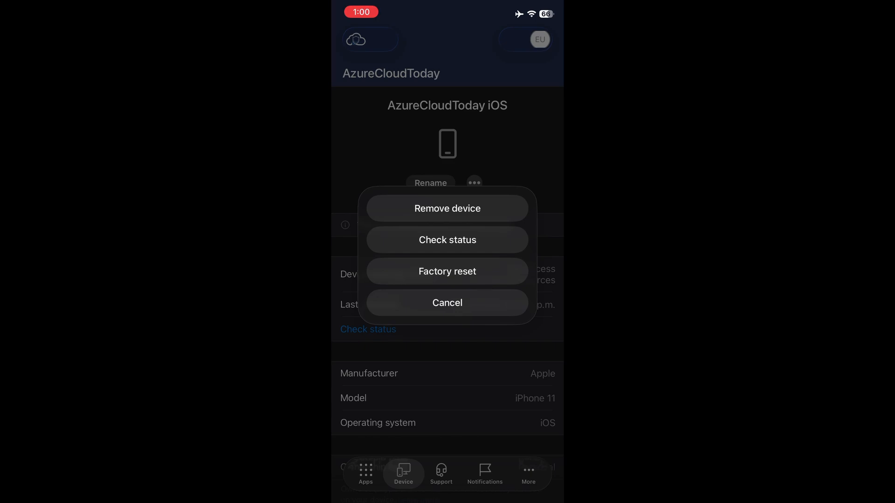
pyautogui.click(448, 239)
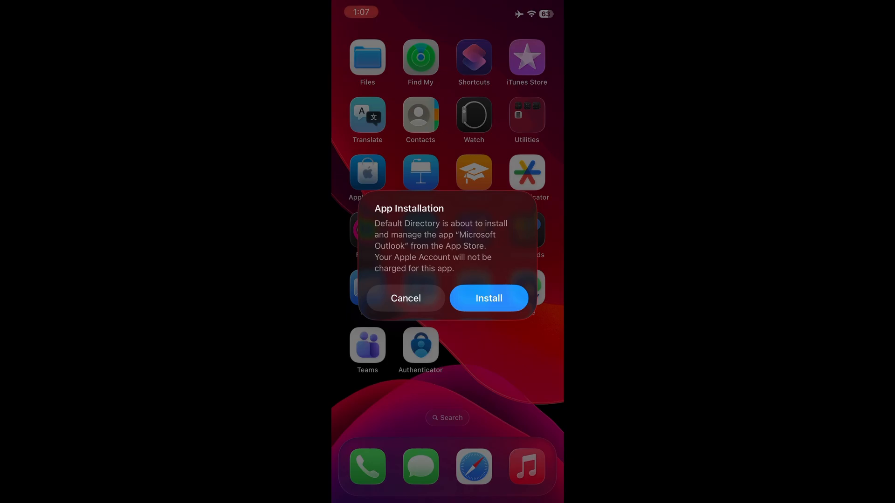
# Approve the managed installation of Microsoft Outlook on the iPhone, and add the preselected Microsoft 365 end-user account in Outlook.
pyautogui.click(489, 298)
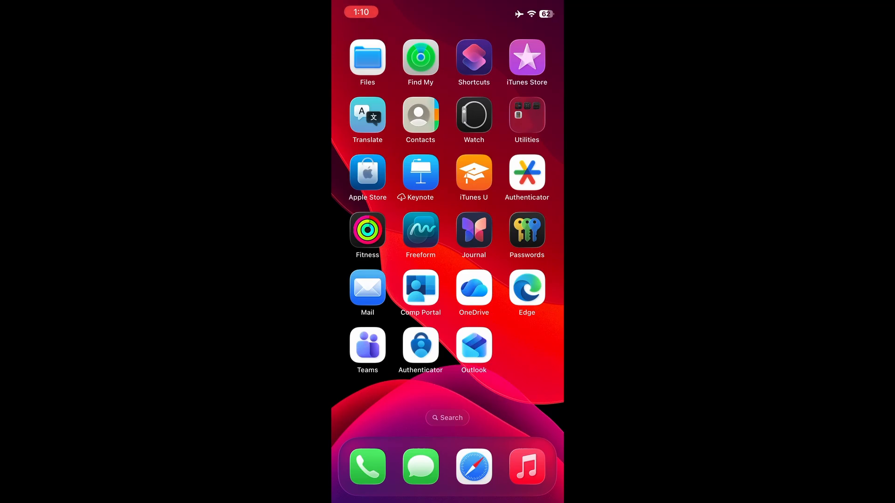
pyautogui.click(474, 345)
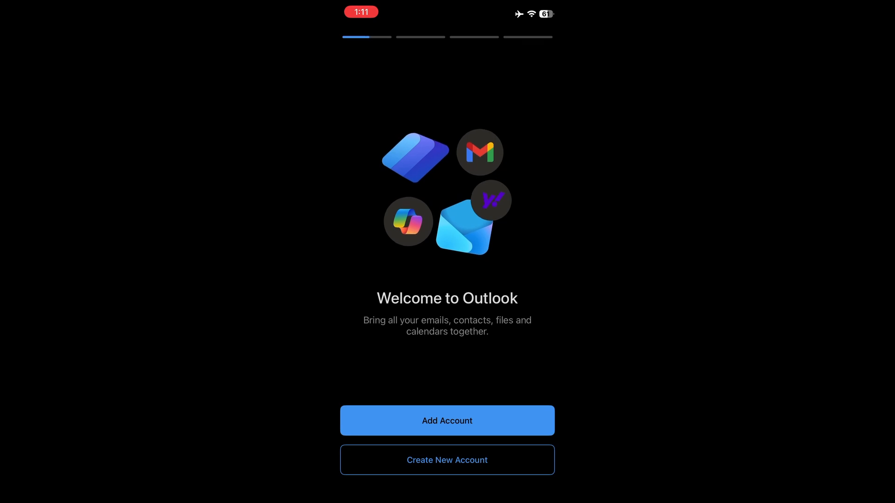
pyautogui.click(447, 421)
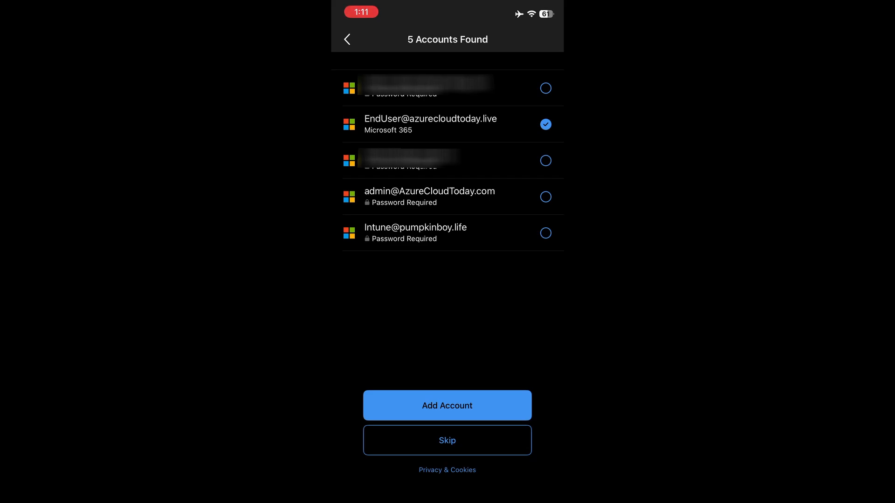
pyautogui.click(447, 406)
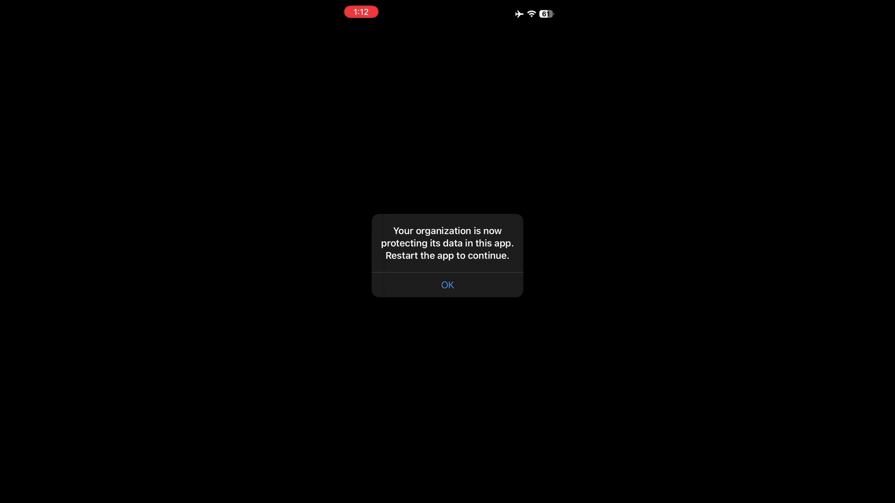
# Restart Outlook for the organization's data protection, acknowledge the support team notice, and enter the app PIN.
pyautogui.click(448, 285)
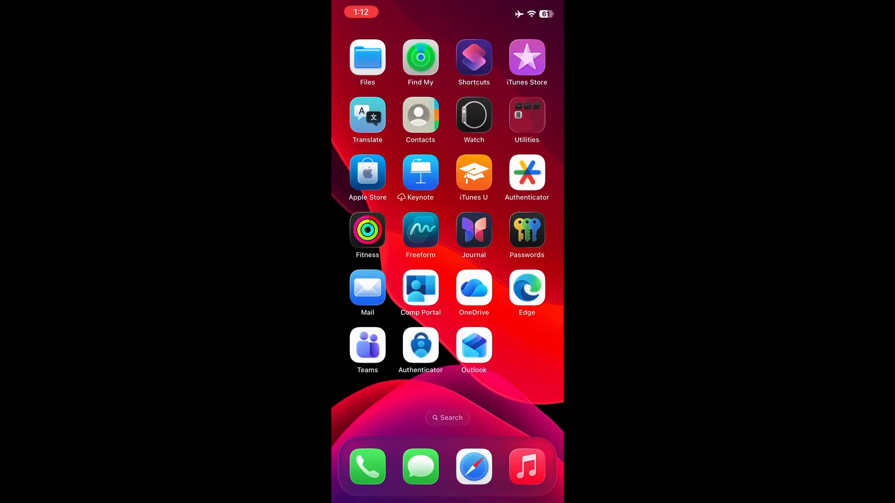
pyautogui.click(474, 346)
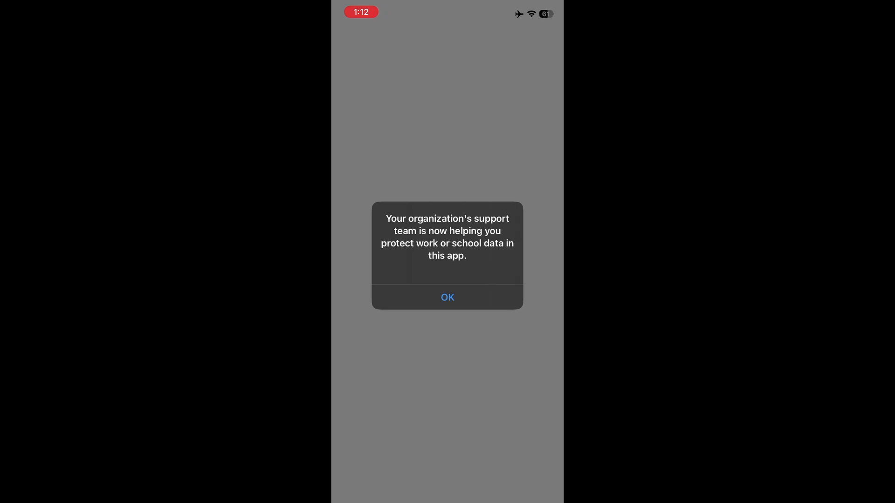
pyautogui.click(448, 298)
pyautogui.write('1234')
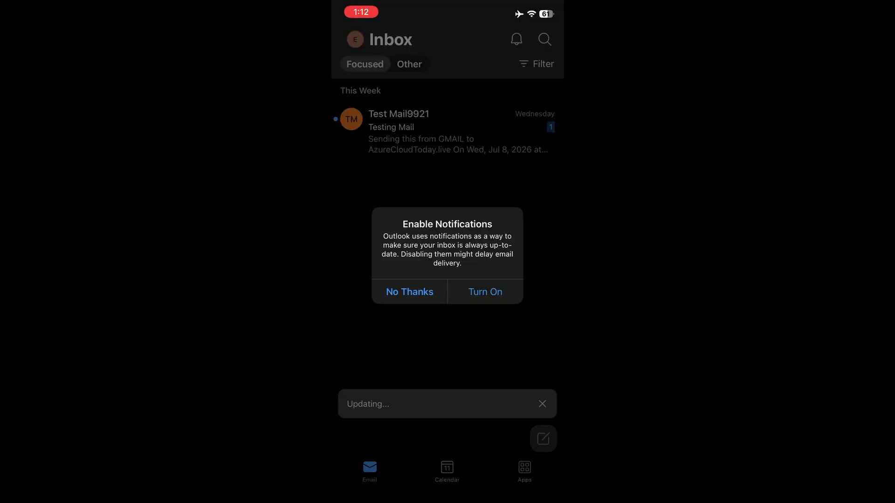
# Turn on Outlook notifications and open the account and folder list from the inbox.
pyautogui.click(485, 291)
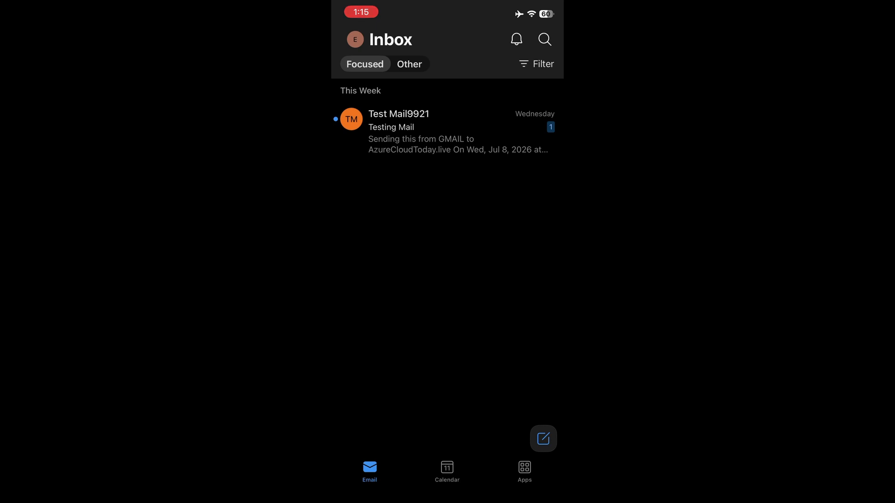
pyautogui.click(355, 40)
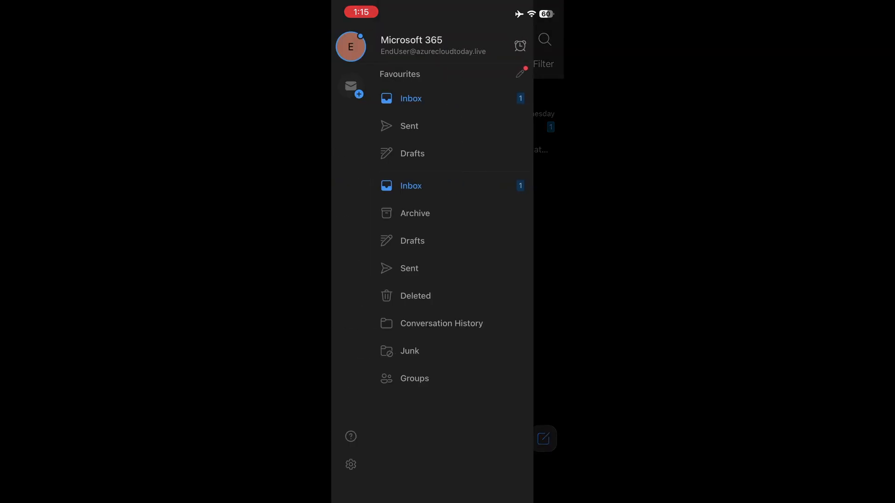